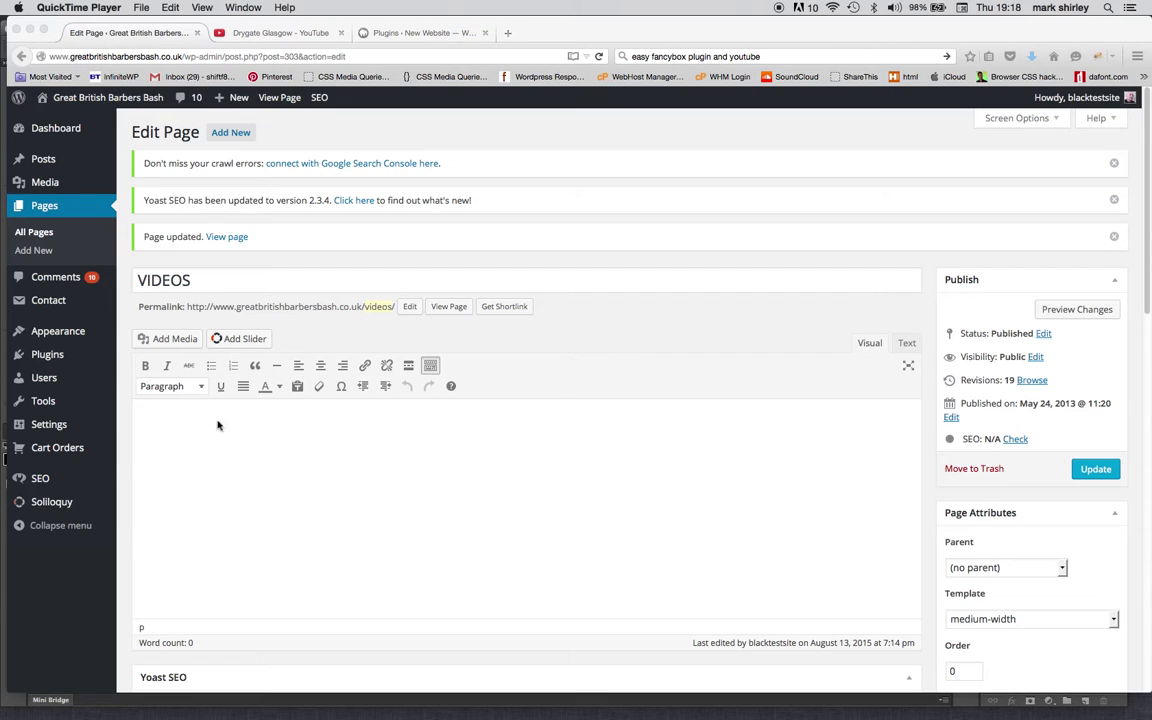
Choose gggb-alan.jpg in the Media Library and scroll to its Attachment Display Settings
{"action": "left_click", "coordinate": [165, 415]}
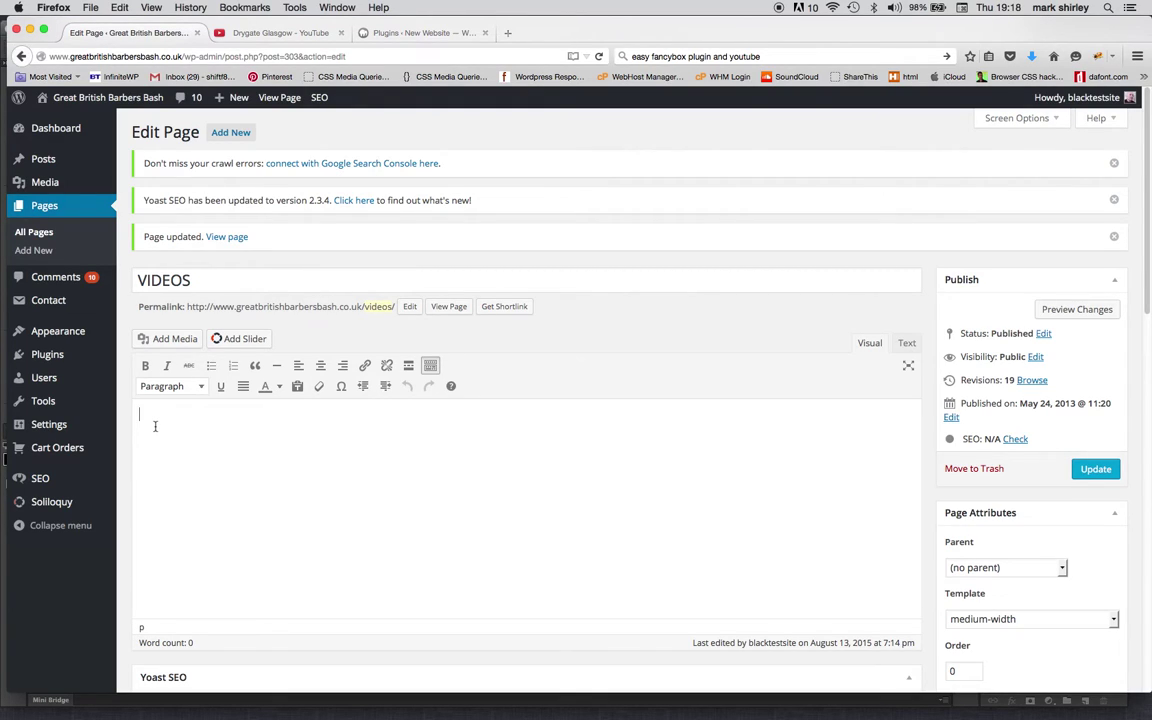
{"action": "left_click", "coordinate": [177, 340]}
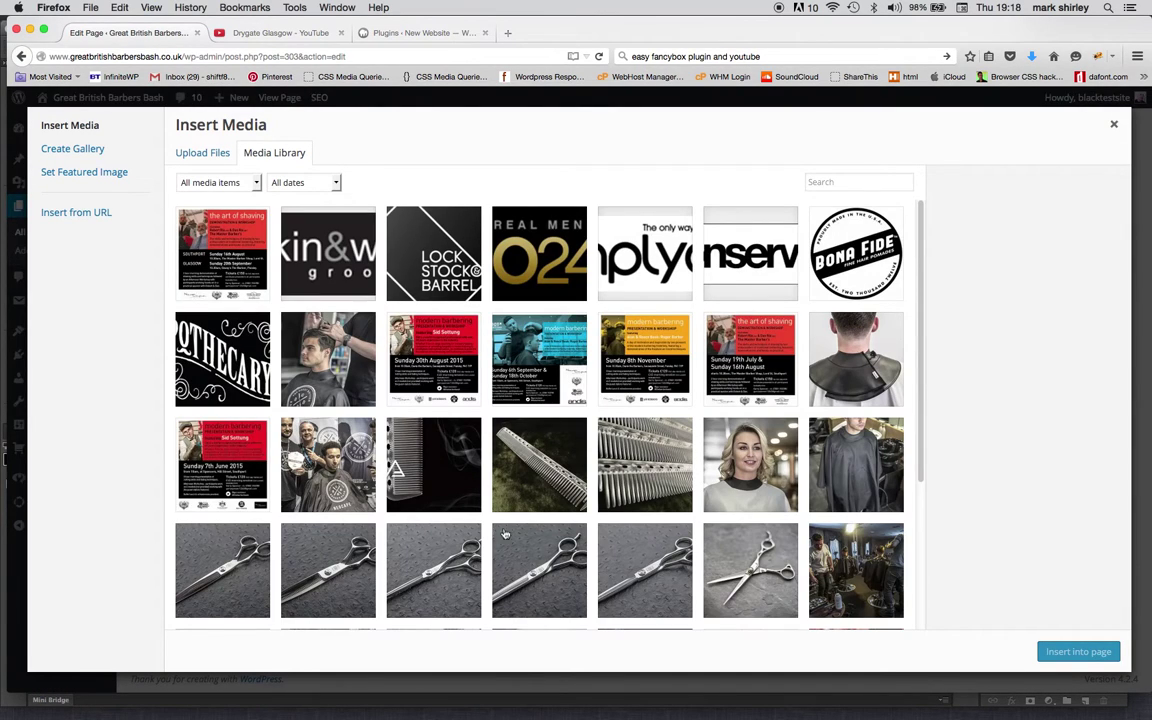
{"action": "left_click", "coordinate": [852, 568]}
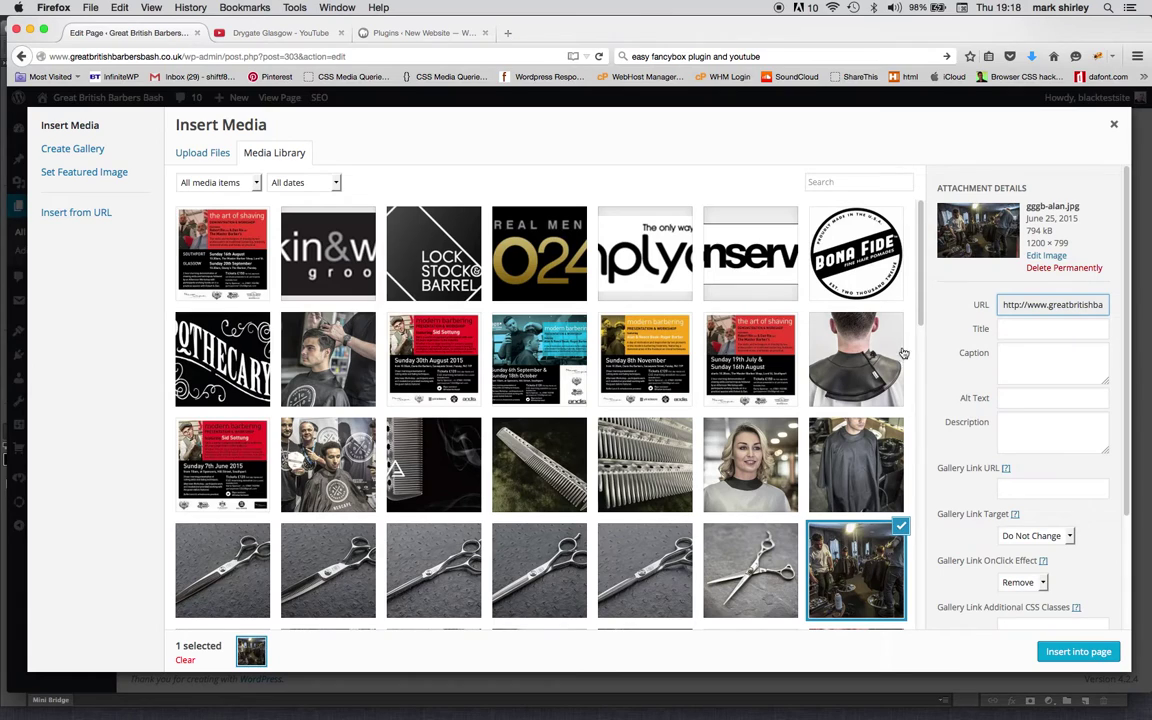
{"action": "scroll", "coordinate": [900, 355], "scroll_direction": "down", "scroll_amount": 3}
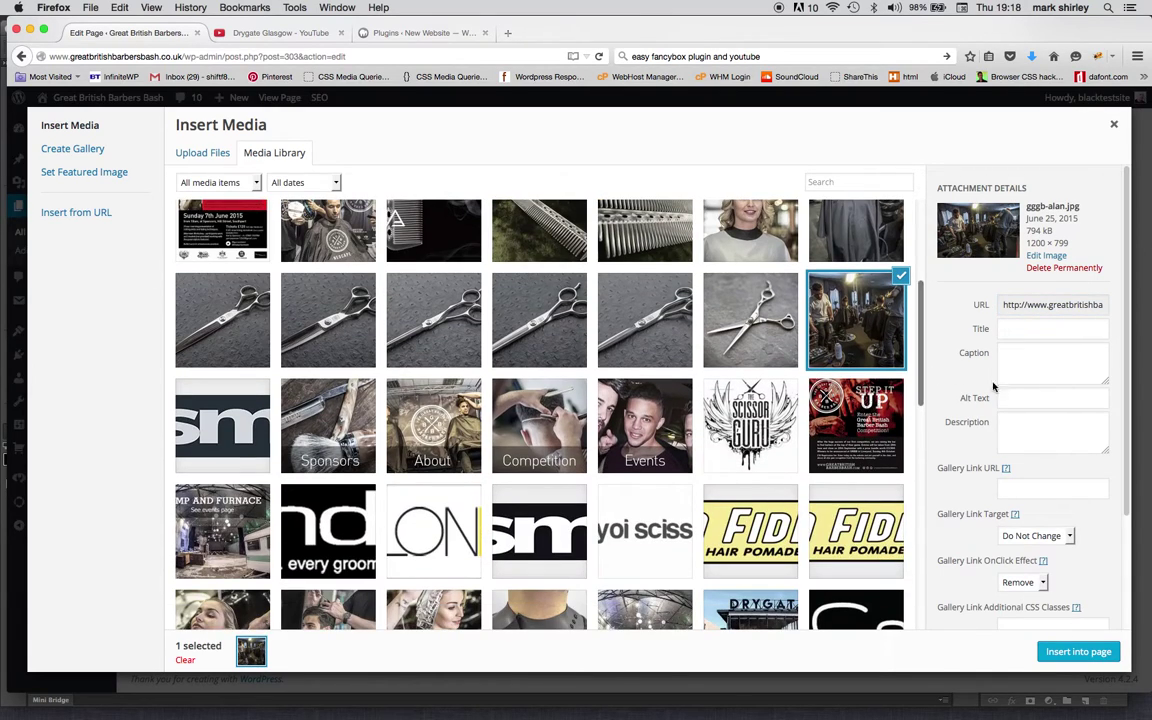
{"action": "scroll", "coordinate": [1119, 467], "scroll_direction": "down", "scroll_amount": 3}
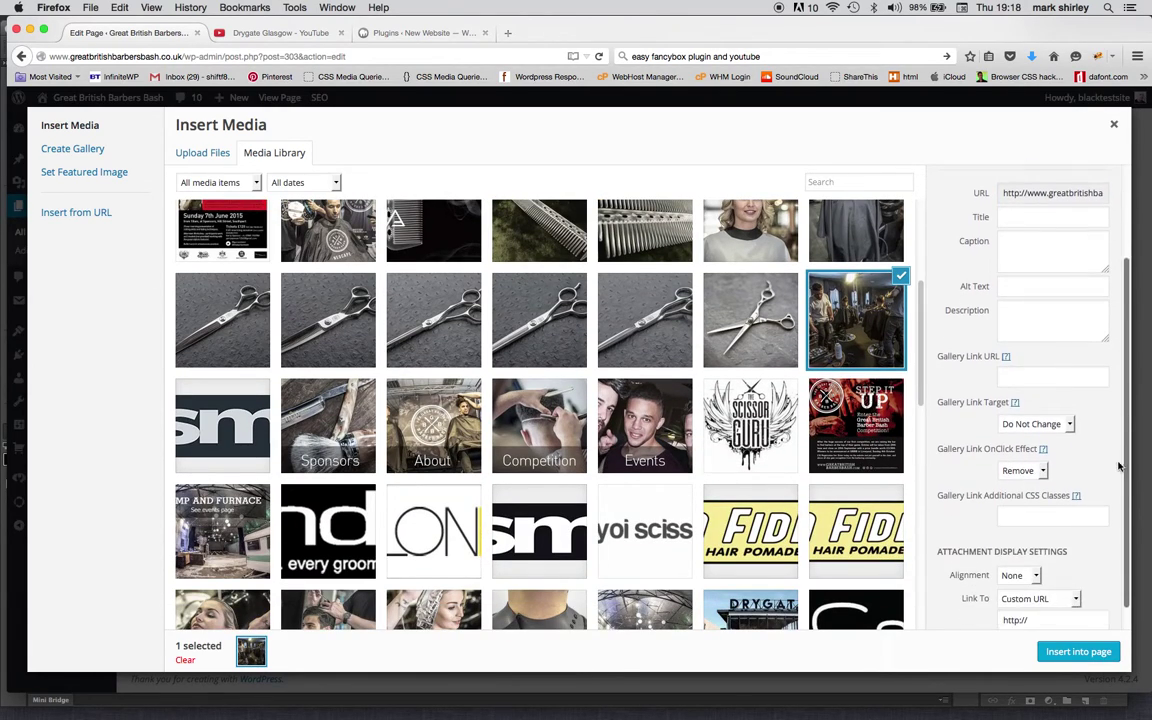
{"action": "scroll", "coordinate": [1119, 467], "scroll_direction": "down", "scroll_amount": 1}
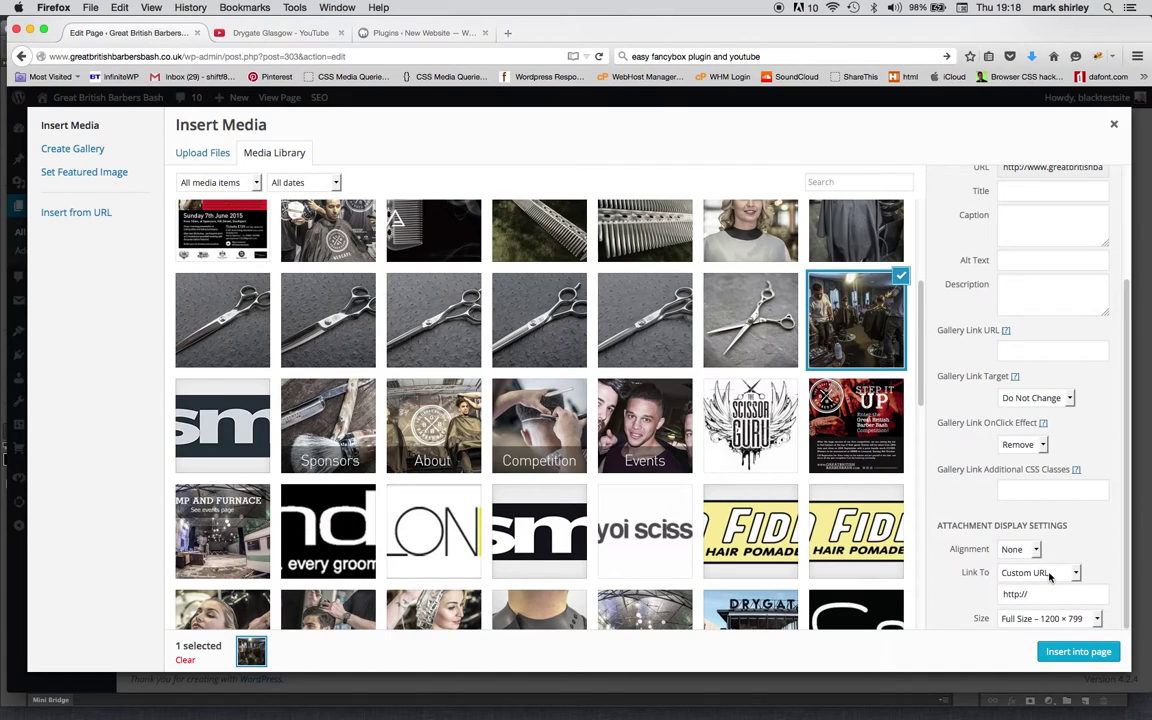
Open the Drygate Glasgow YouTube video's Share > Embed code
{"action": "left_click", "coordinate": [290, 33]}
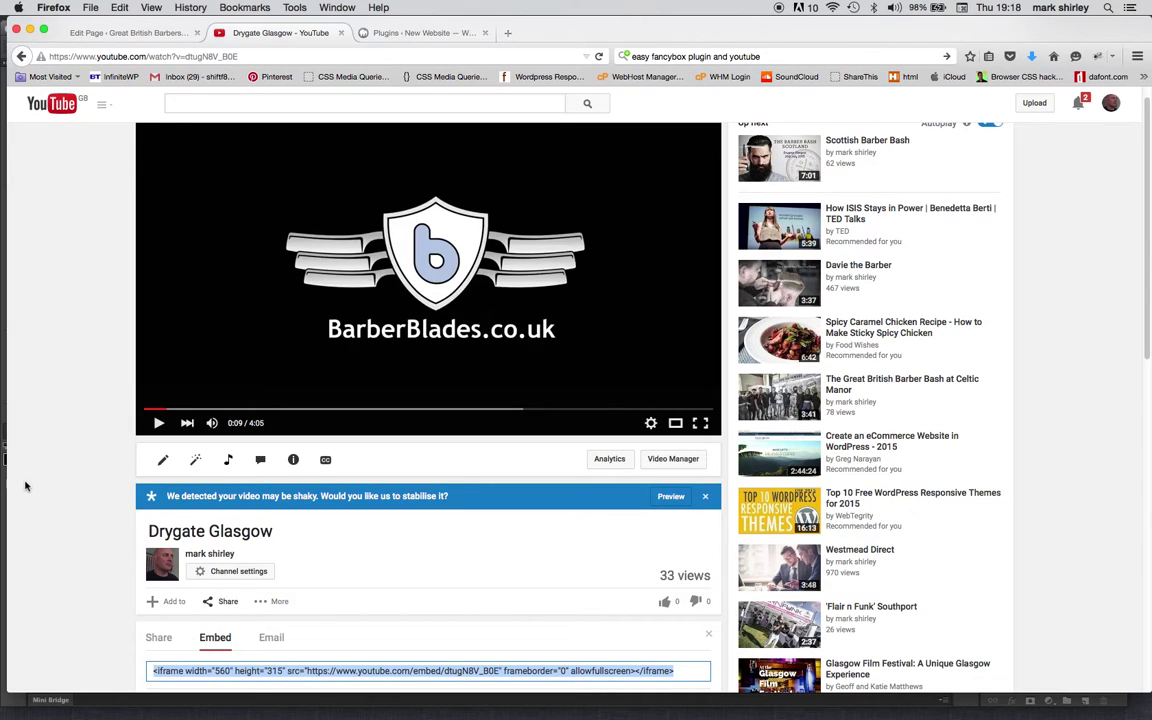
{"action": "scroll", "coordinate": [26, 486], "scroll_direction": "down", "scroll_amount": 2}
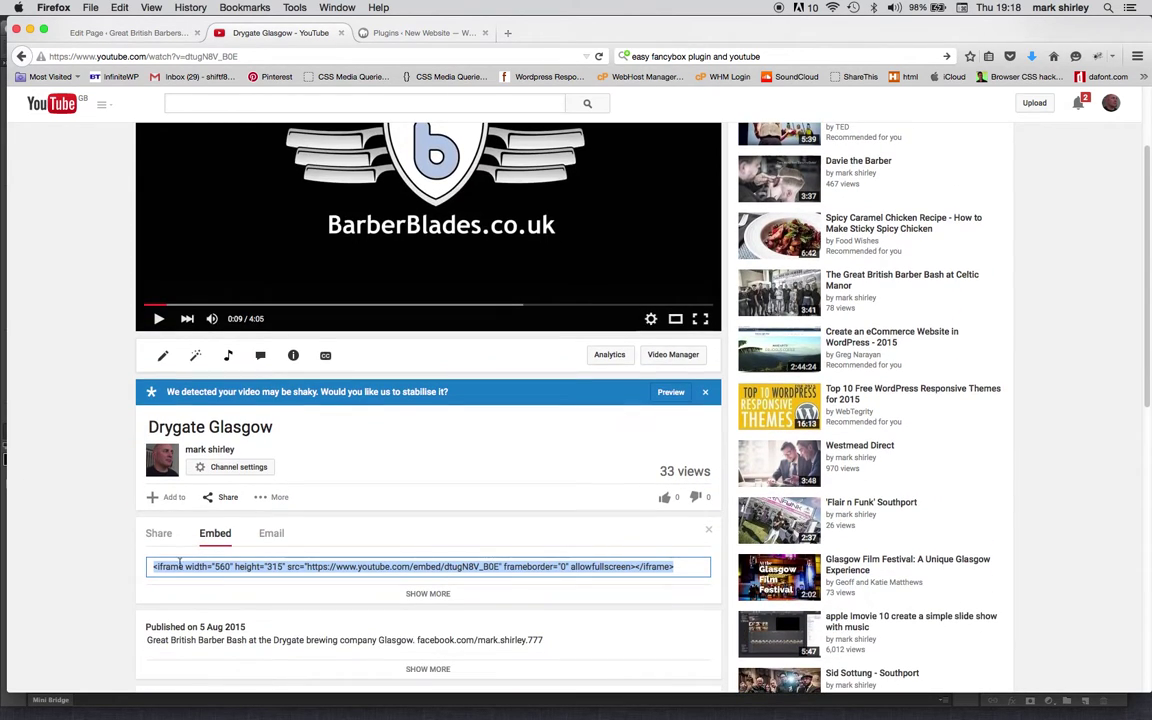
{"action": "left_click", "coordinate": [227, 498]}
{"action": "left_click", "coordinate": [226, 497]}
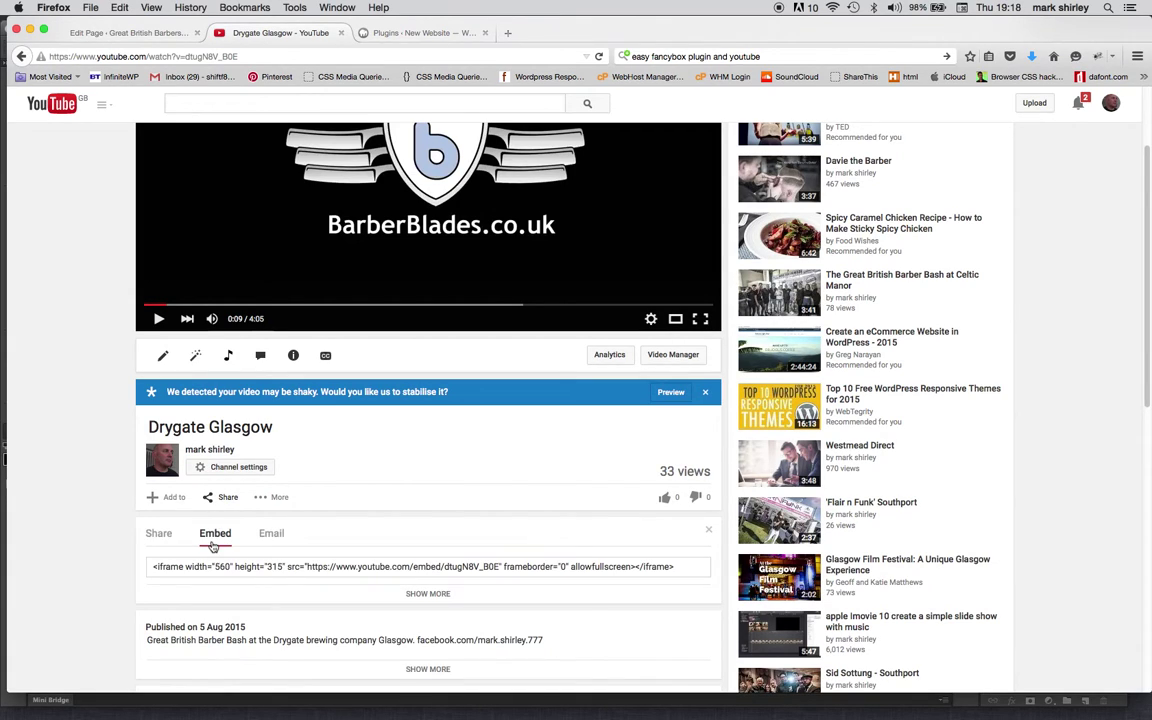
{"action": "left_click", "coordinate": [213, 545]}
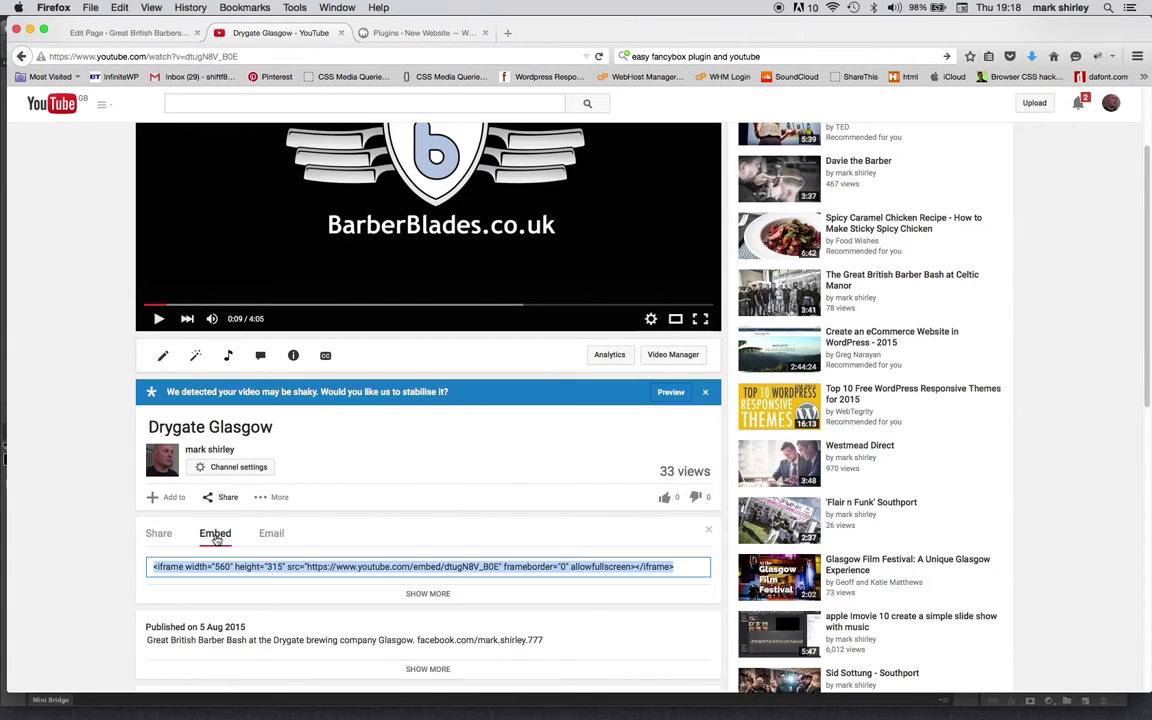
{"action": "left_click", "coordinate": [162, 537]}
{"action": "left_click", "coordinate": [215, 535]}
{"action": "left_click", "coordinate": [310, 567]}
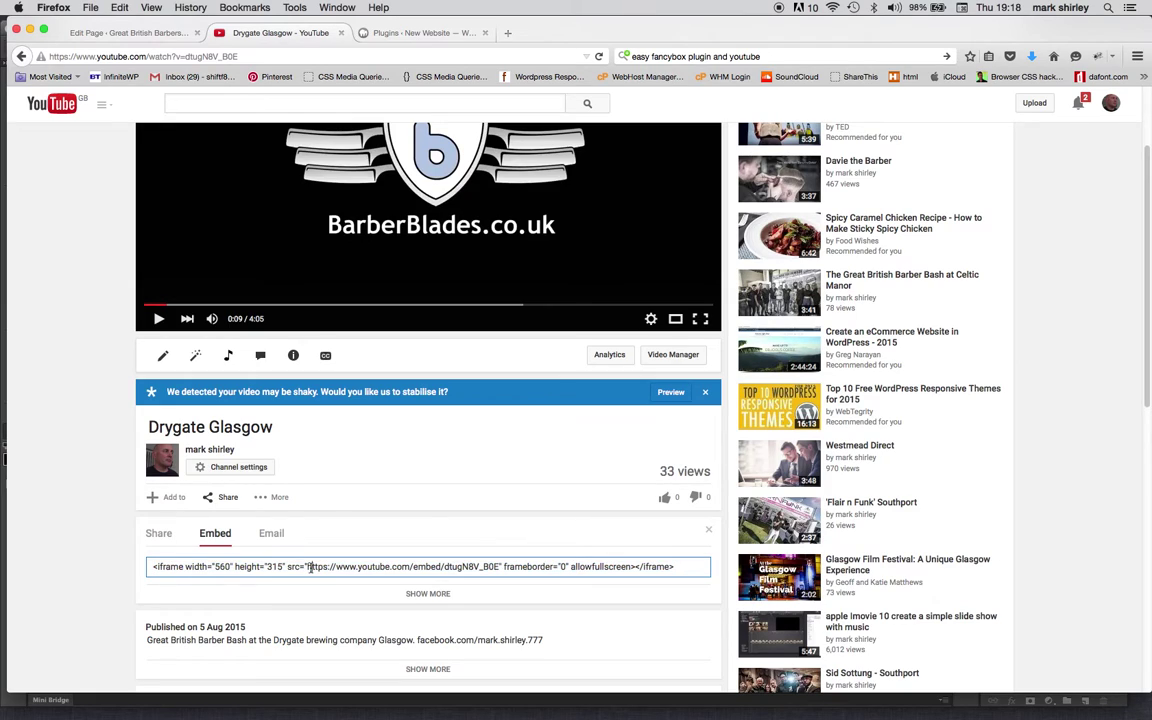
{"action": "left_click_drag", "start_coordinate": [310, 567], "coordinate": [498, 567]}
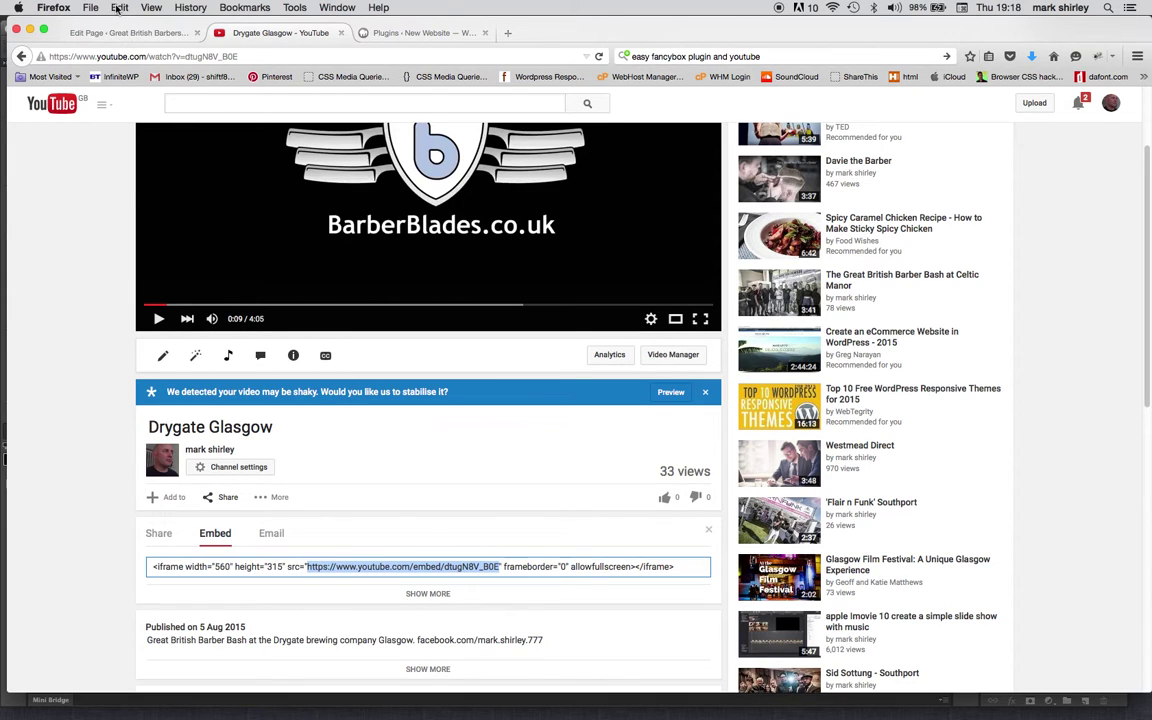
{"action": "left_click", "coordinate": [118, 8]}
{"action": "left_click", "coordinate": [125, 67]}
{"action": "left_click", "coordinate": [146, 34]}
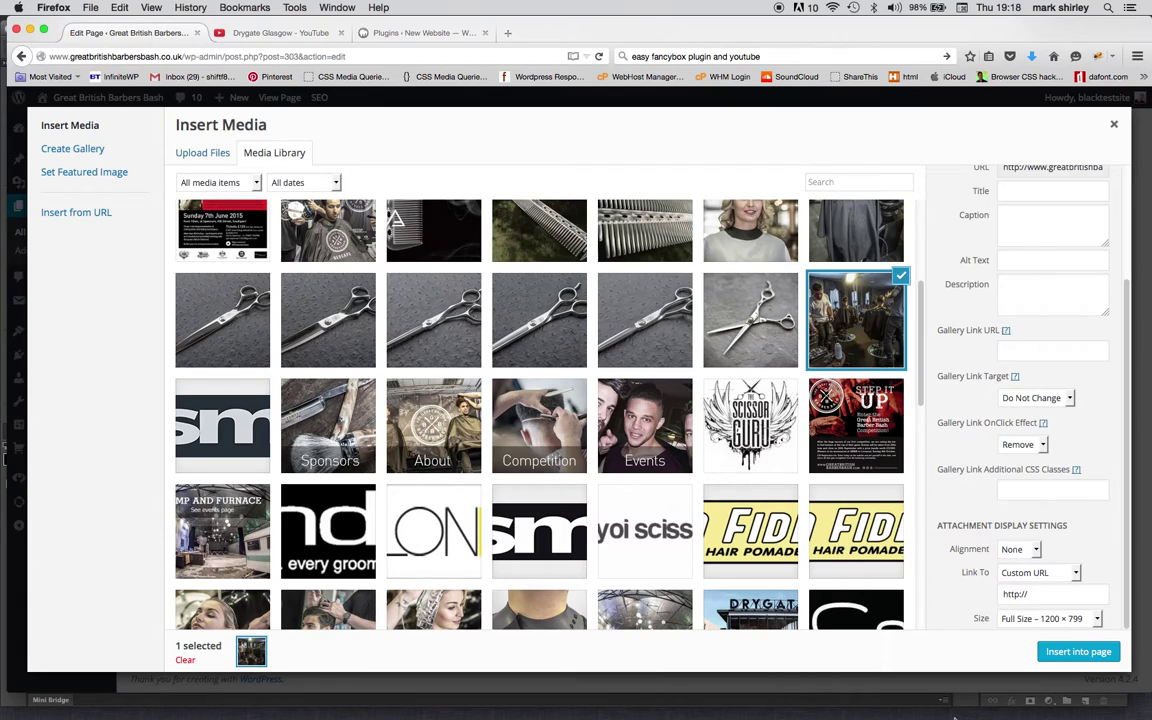
{"action": "left_click", "coordinate": [1029, 596]}
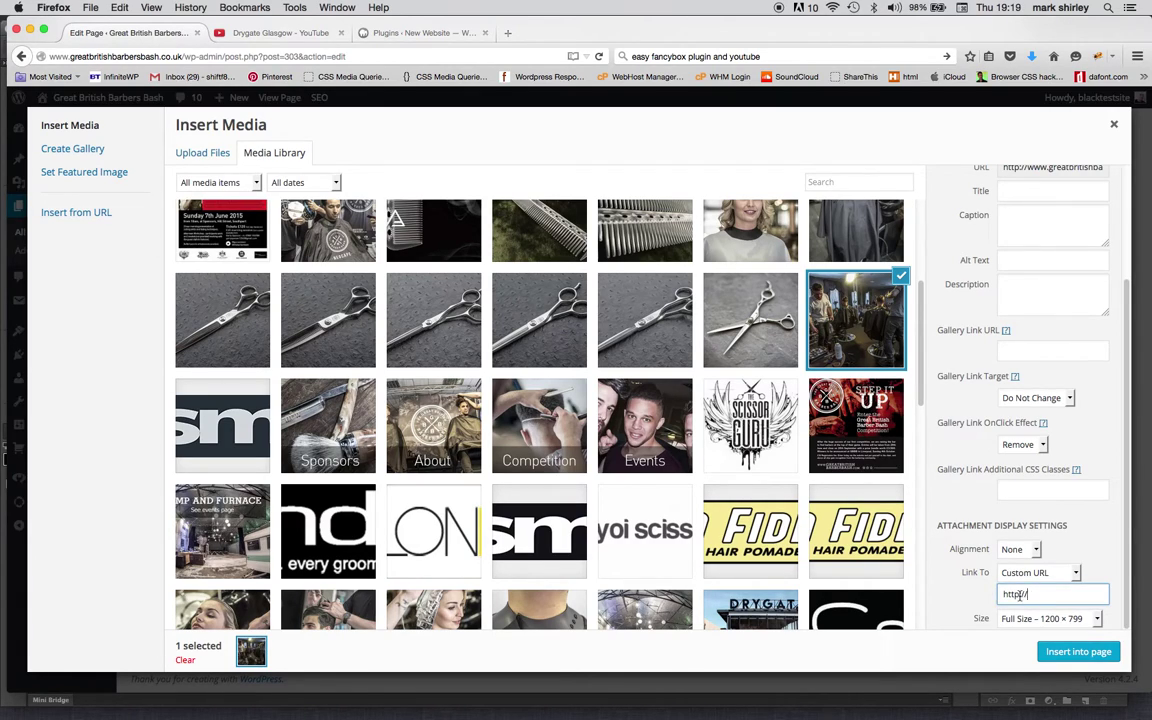
{"action": "key", "text": "super+a"}
{"action": "key", "text": "BackSpace"}
{"action": "key", "text": "super+v"}
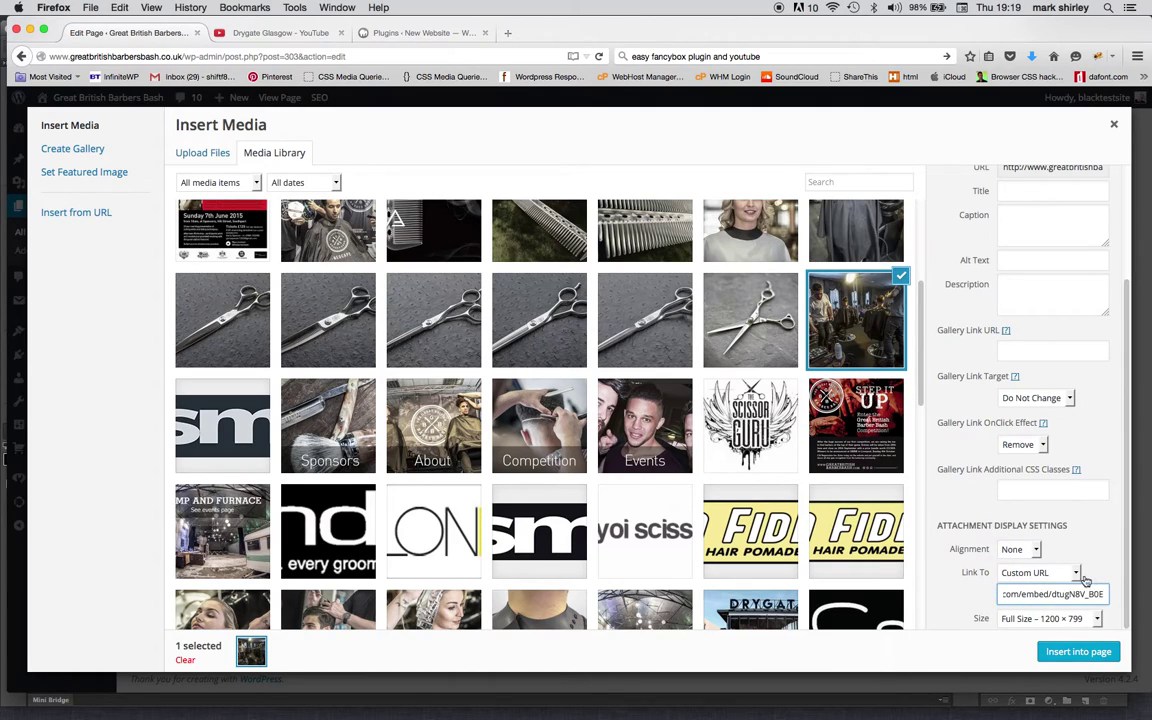
{"action": "left_click", "coordinate": [1071, 652]}
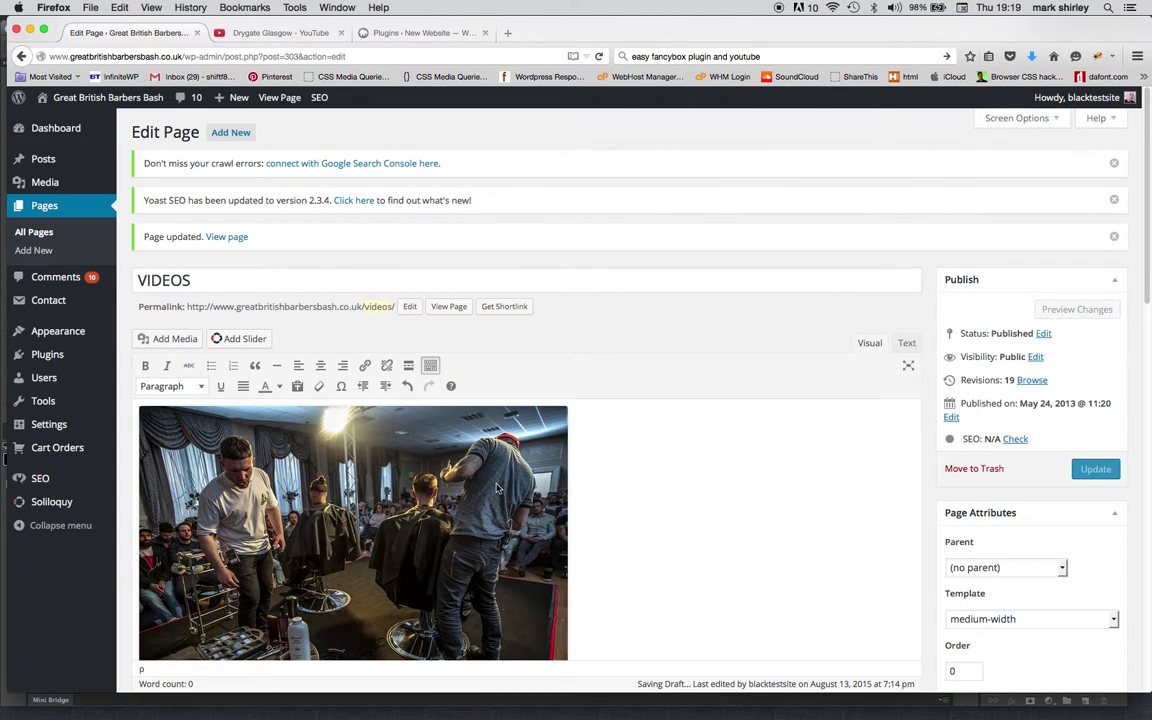
In the Text view, add class="fancybox-youtube" to the photo's link and update VIDEOS
{"action": "left_click", "coordinate": [907, 345]}
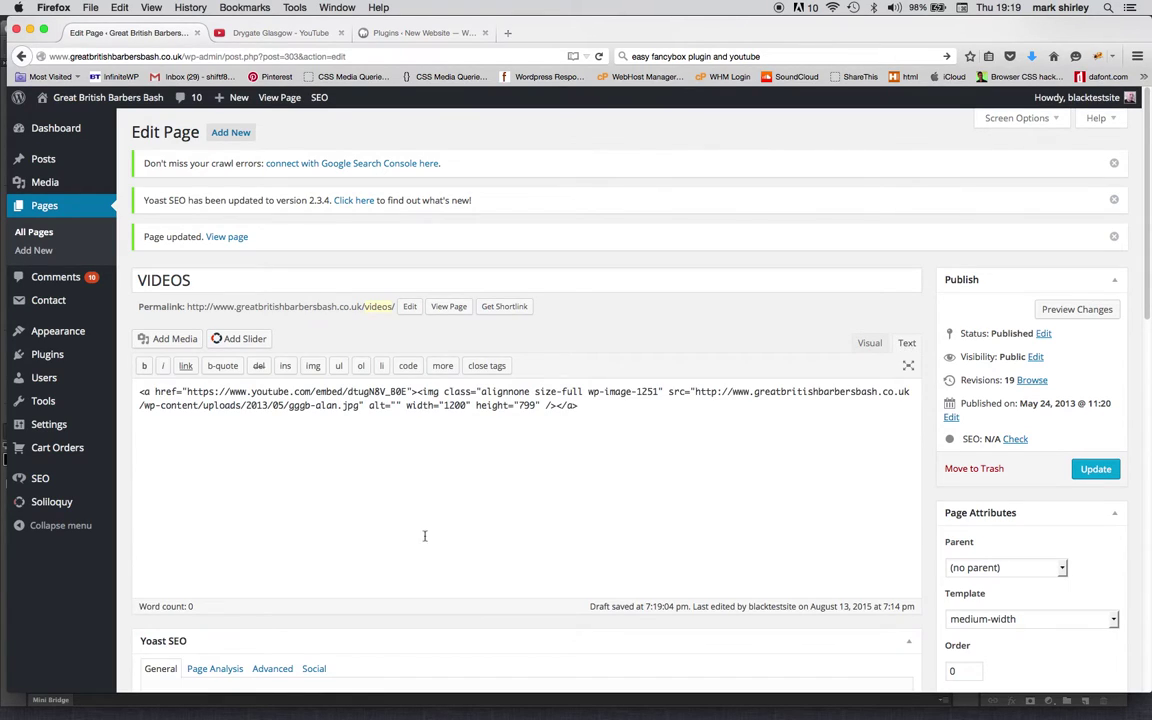
{"action": "key", "text": "super+Tab"}
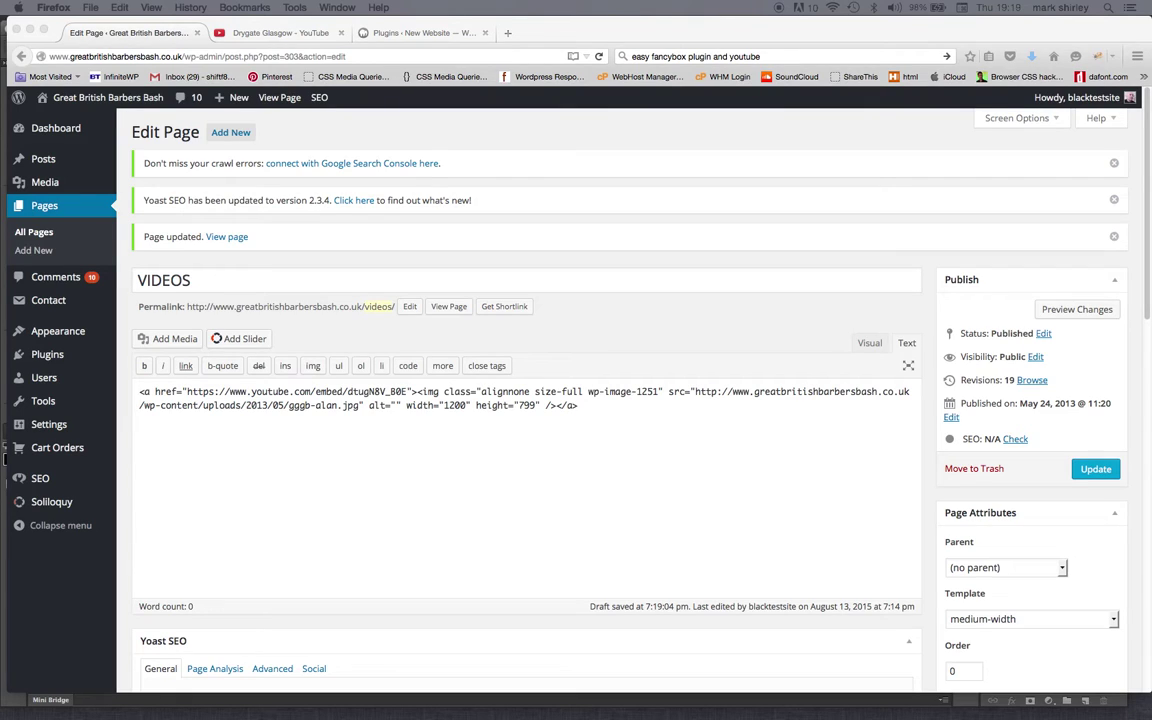
{"action": "left_click", "coordinate": [151, 394]}
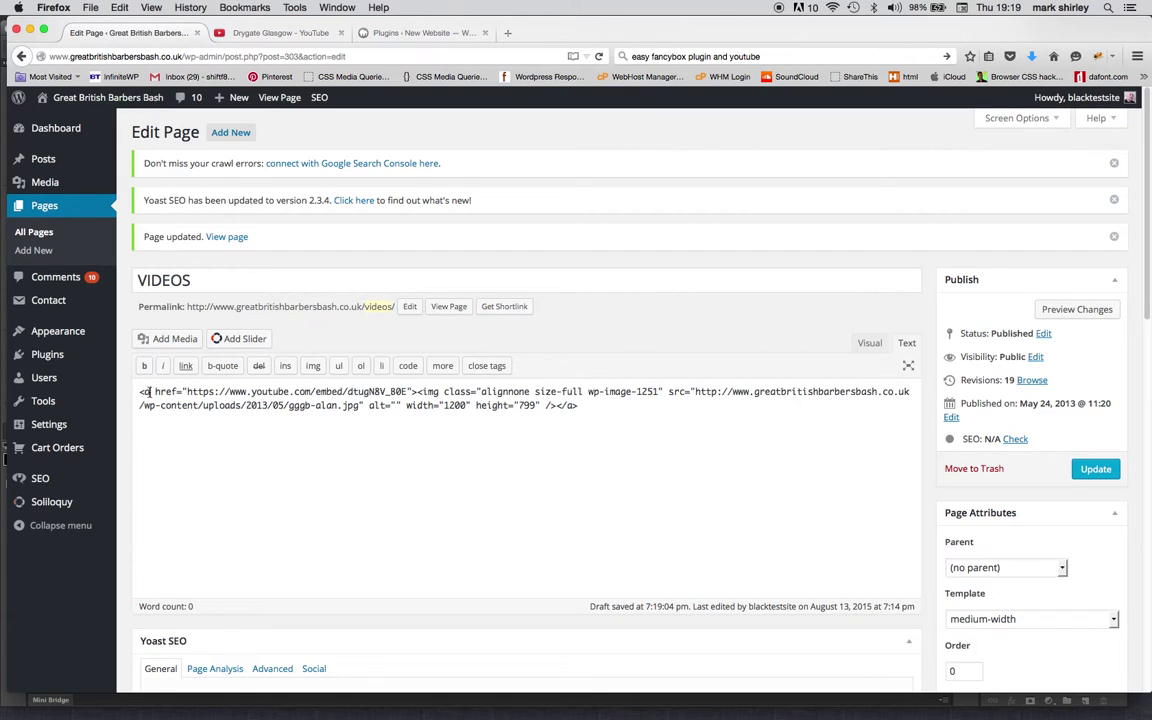
{"action": "left_click", "coordinate": [150, 393]}
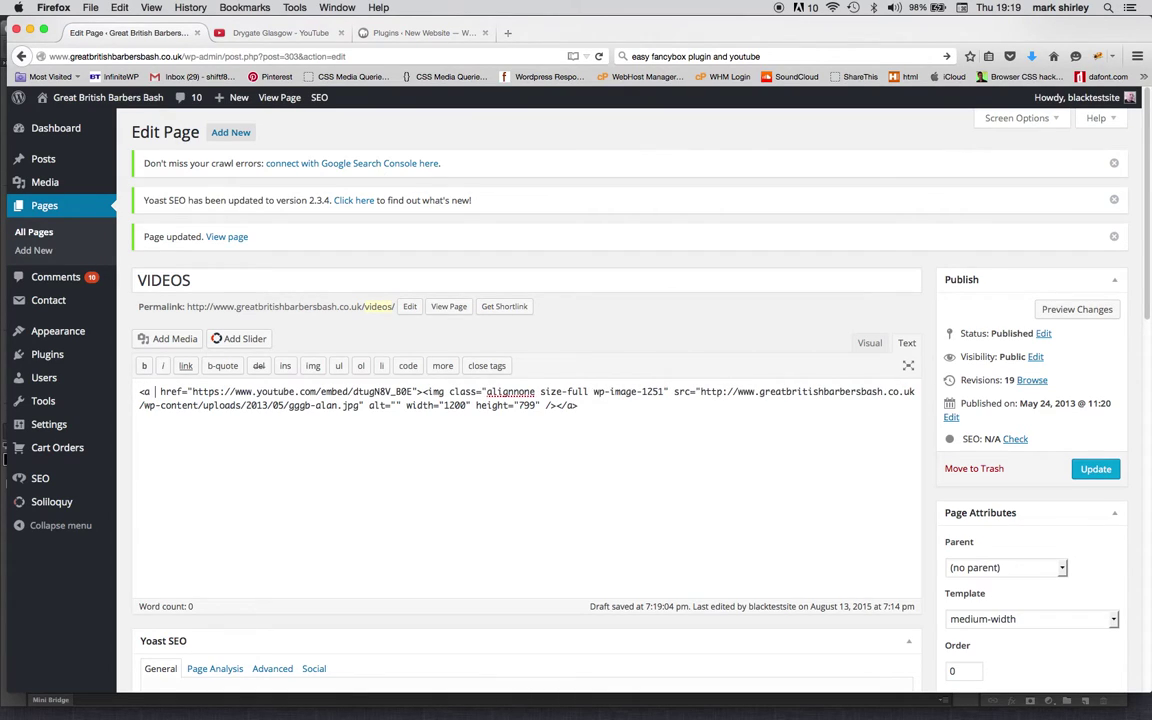
{"action": "type", "text": "class=\"fancybox-youtube\""}
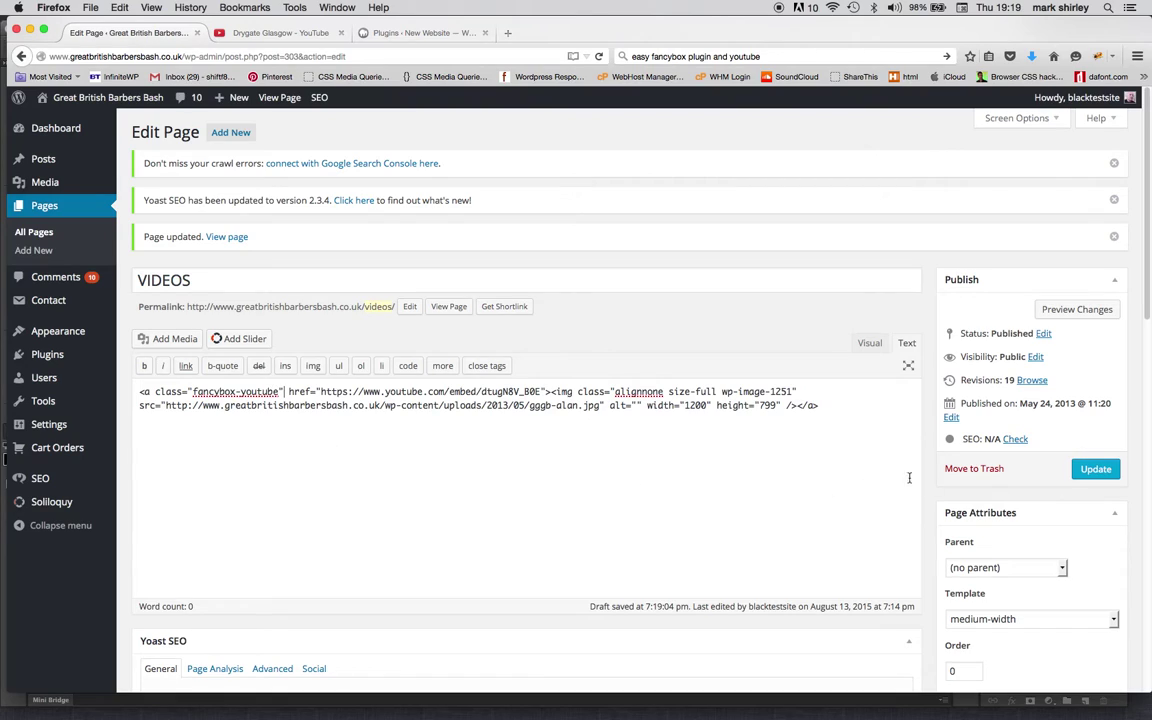
{"action": "left_click", "coordinate": [1095, 469]}
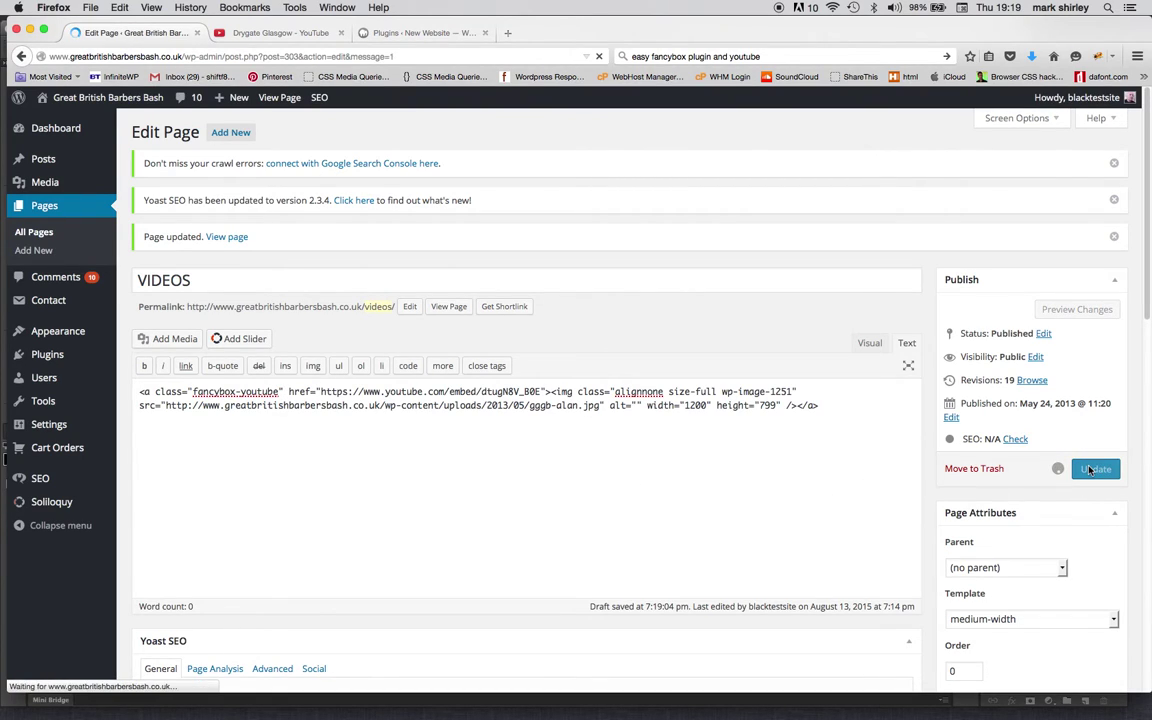
On the live VIDEOS page, open the photo's lightbox, play and pause the video, then close it
{"action": "left_click", "coordinate": [281, 99]}
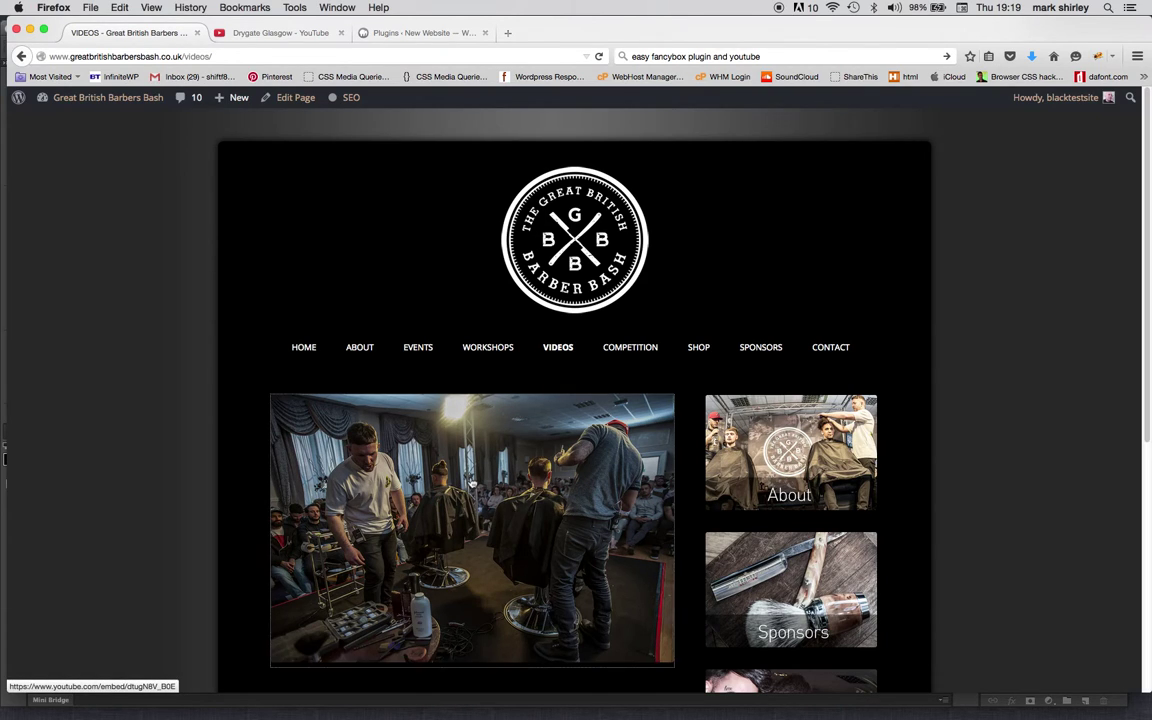
{"action": "left_click", "coordinate": [472, 484]}
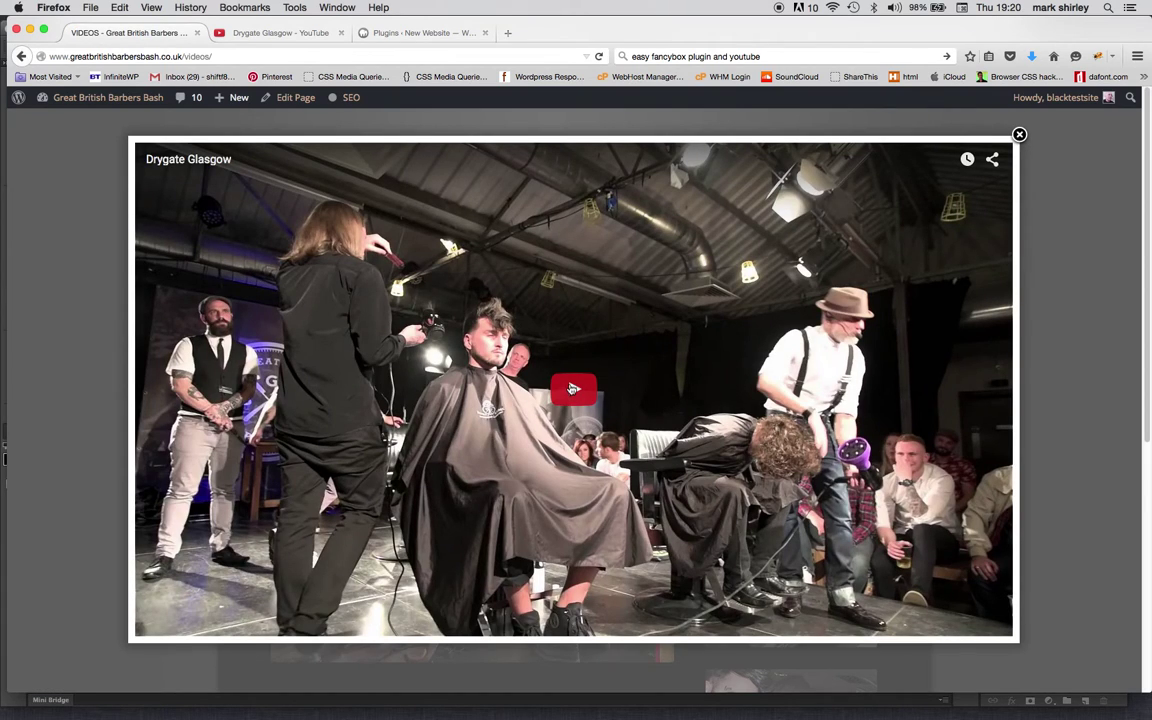
{"action": "left_click", "coordinate": [573, 389]}
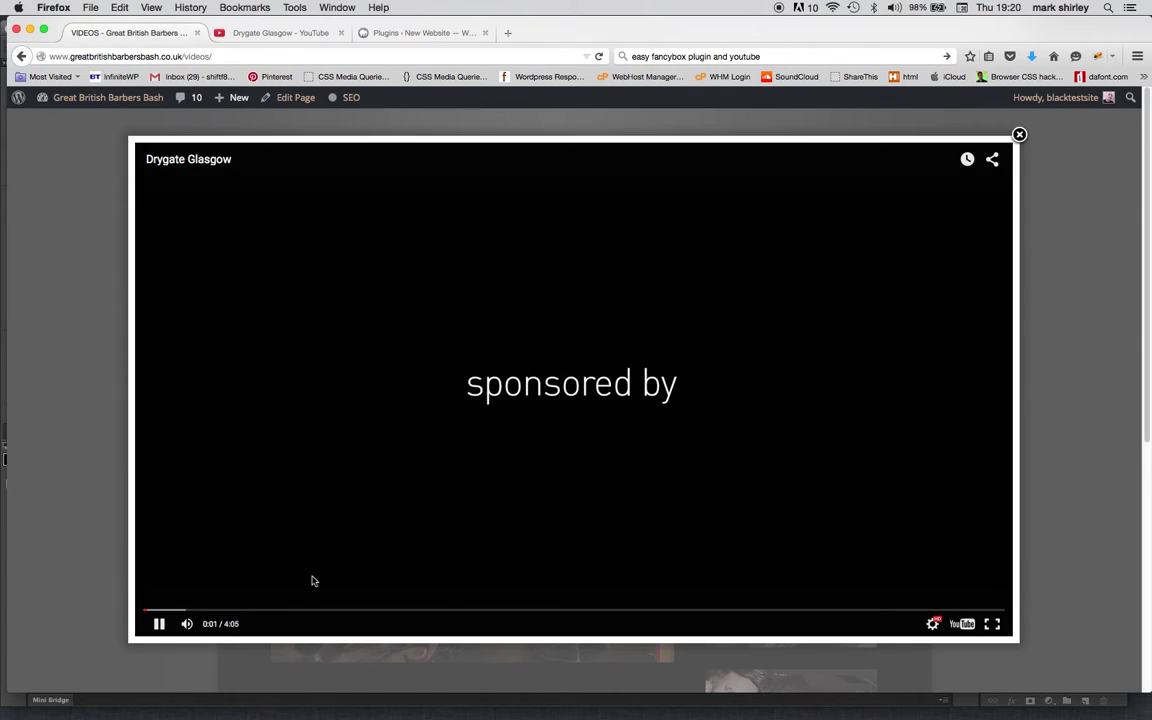
{"action": "left_click", "coordinate": [160, 624]}
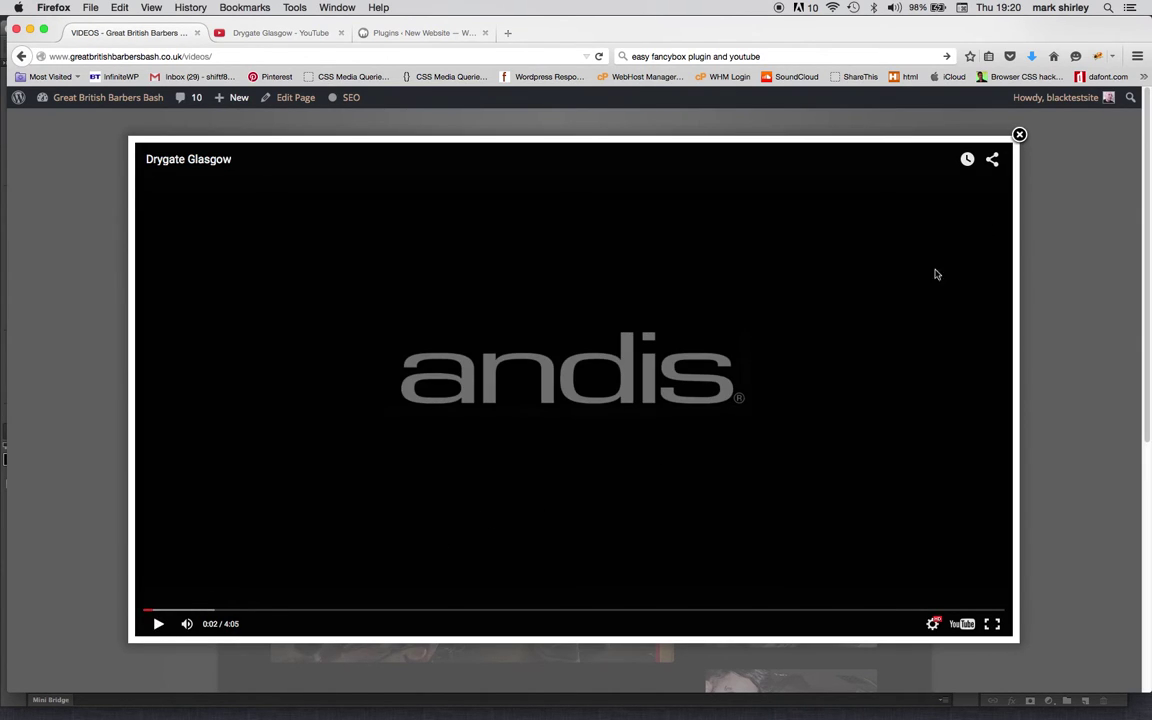
{"action": "left_click", "coordinate": [1019, 135]}
Open Easy FancyBox settings from Installed Plugins and scroll to its YouTube options
{"action": "mouse_move", "coordinate": [66, 92]}
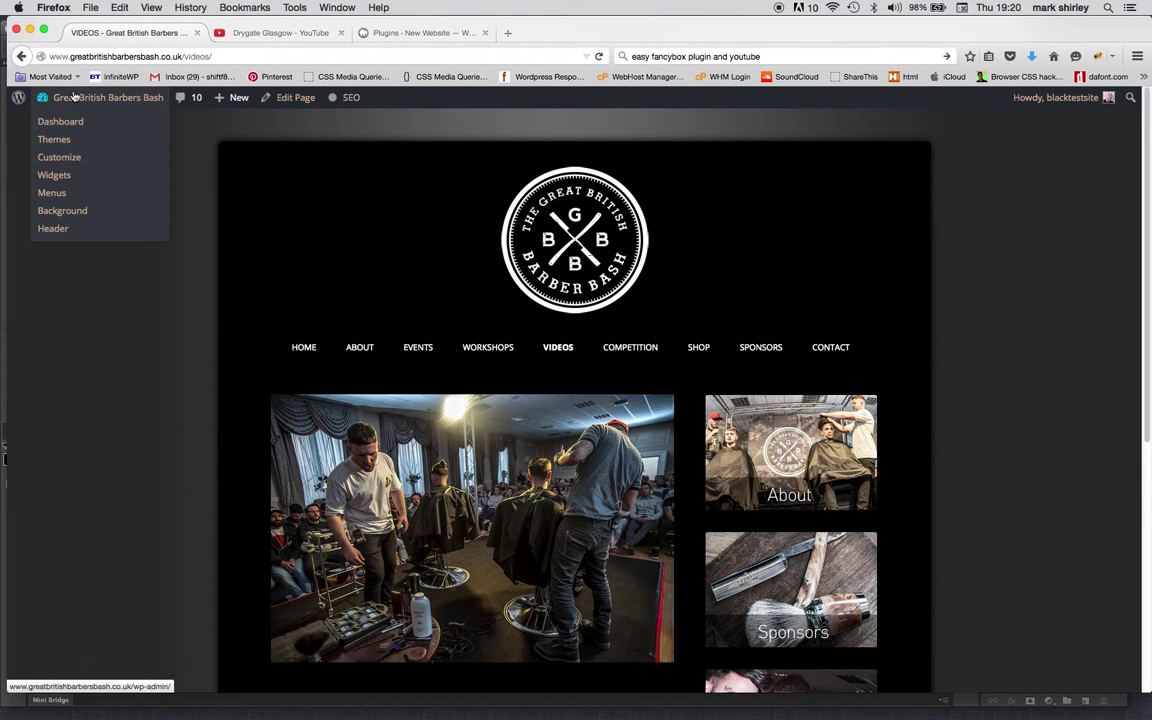
{"action": "left_click", "coordinate": [72, 129]}
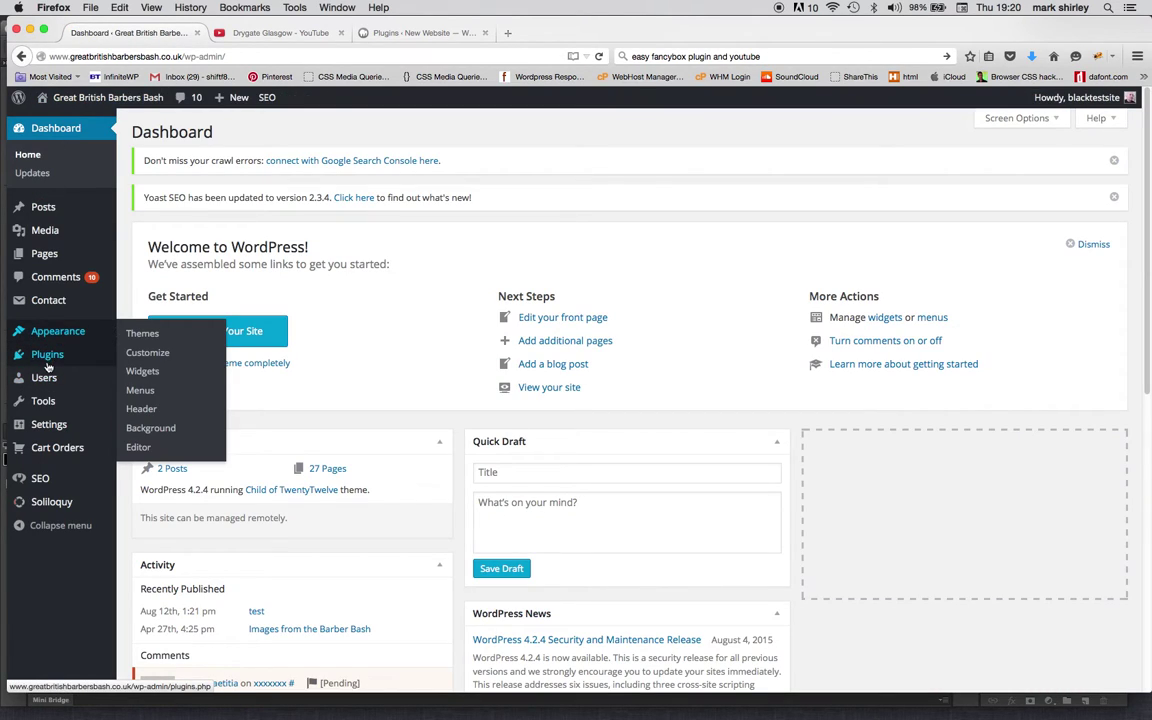
{"action": "mouse_move", "coordinate": [53, 360]}
{"action": "left_click", "coordinate": [157, 357]}
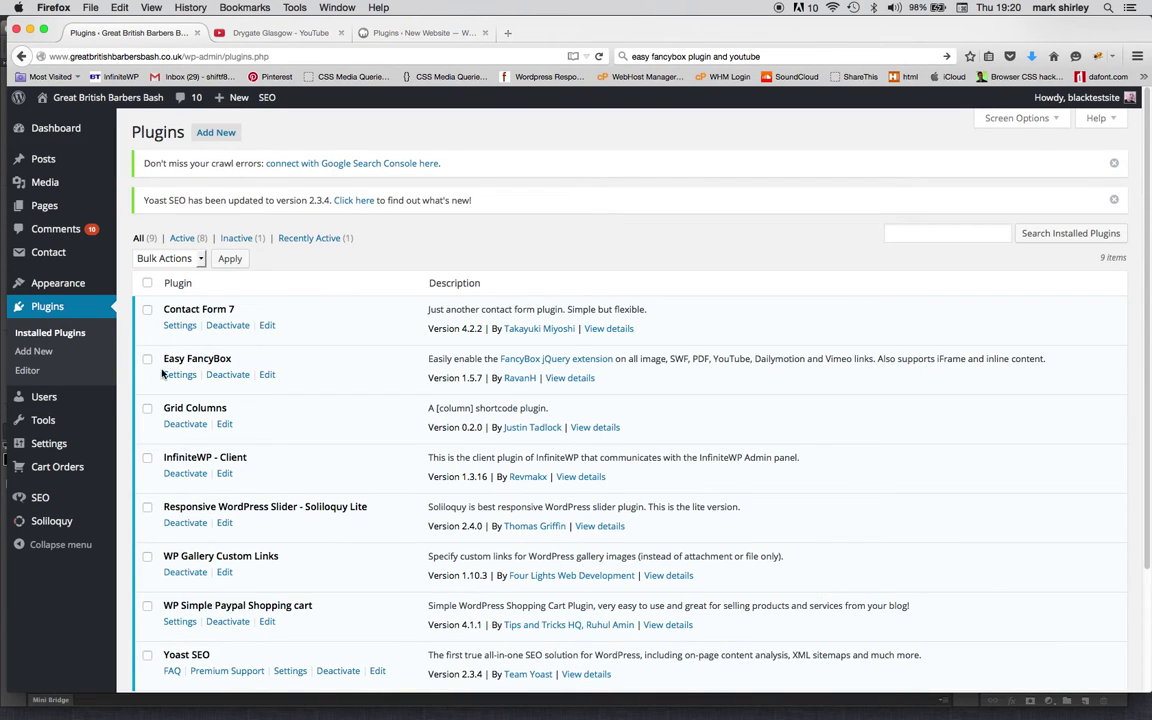
{"action": "left_click", "coordinate": [183, 375]}
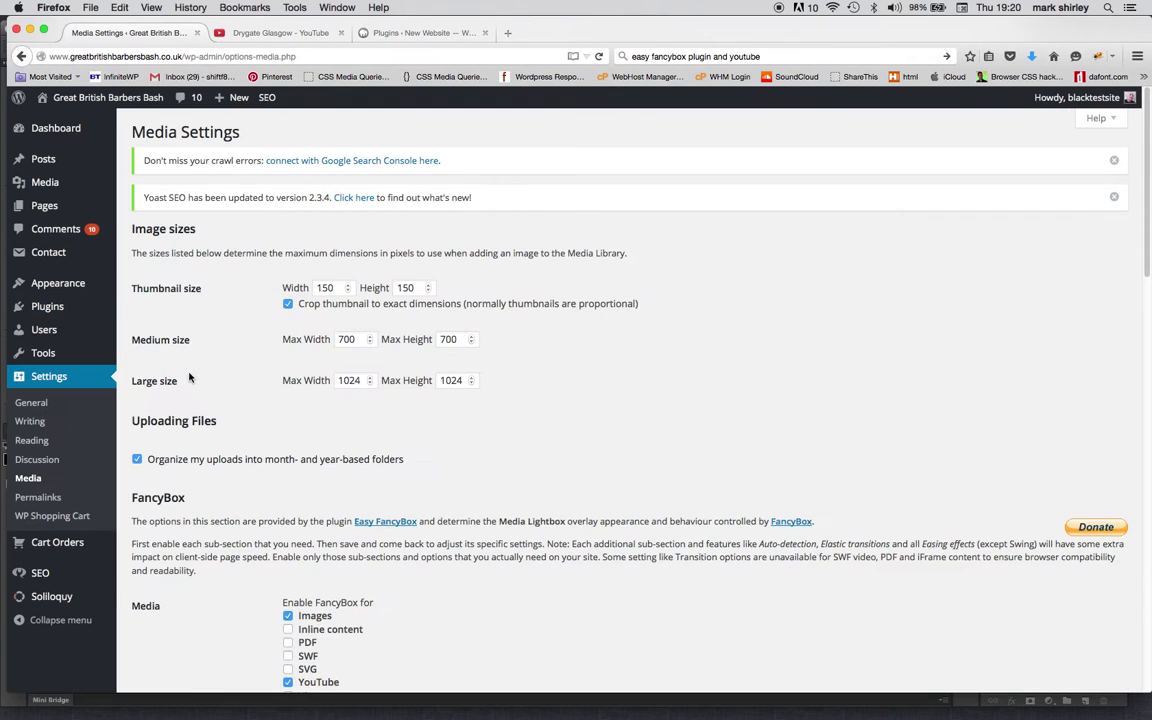
{"action": "scroll", "coordinate": [190, 377], "scroll_direction": "down", "scroll_amount": 5}
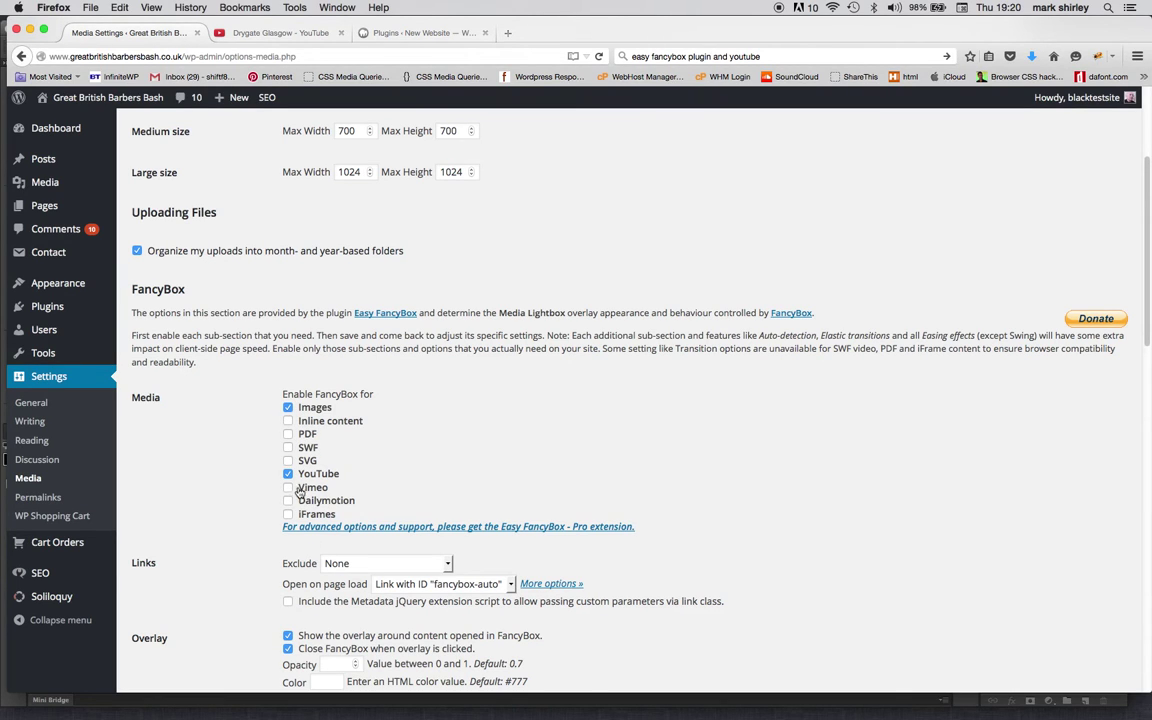
{"action": "scroll", "coordinate": [240, 545], "scroll_direction": "down", "scroll_amount": 1}
{"action": "scroll", "coordinate": [240, 545], "scroll_direction": "down", "scroll_amount": 15}
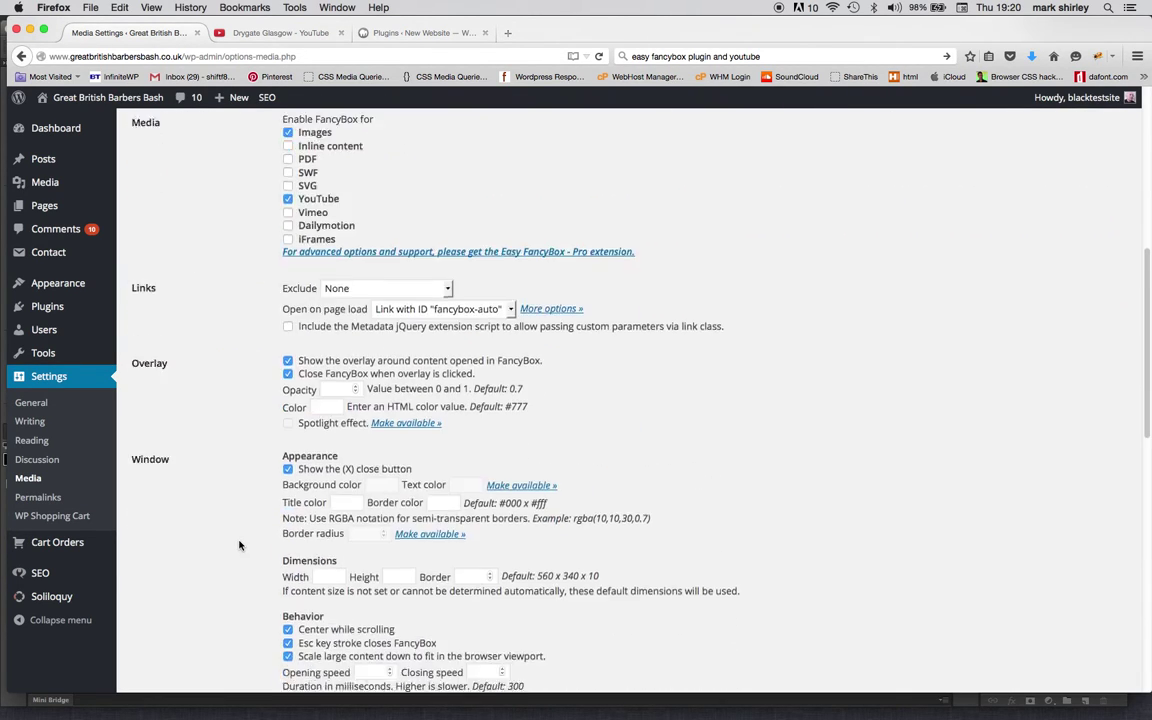
Save the Media Settings, keeping the Easy FancyBox YouTube size at 1280 × 720
{"action": "scroll", "coordinate": [240, 545], "scroll_direction": "down", "scroll_amount": 1}
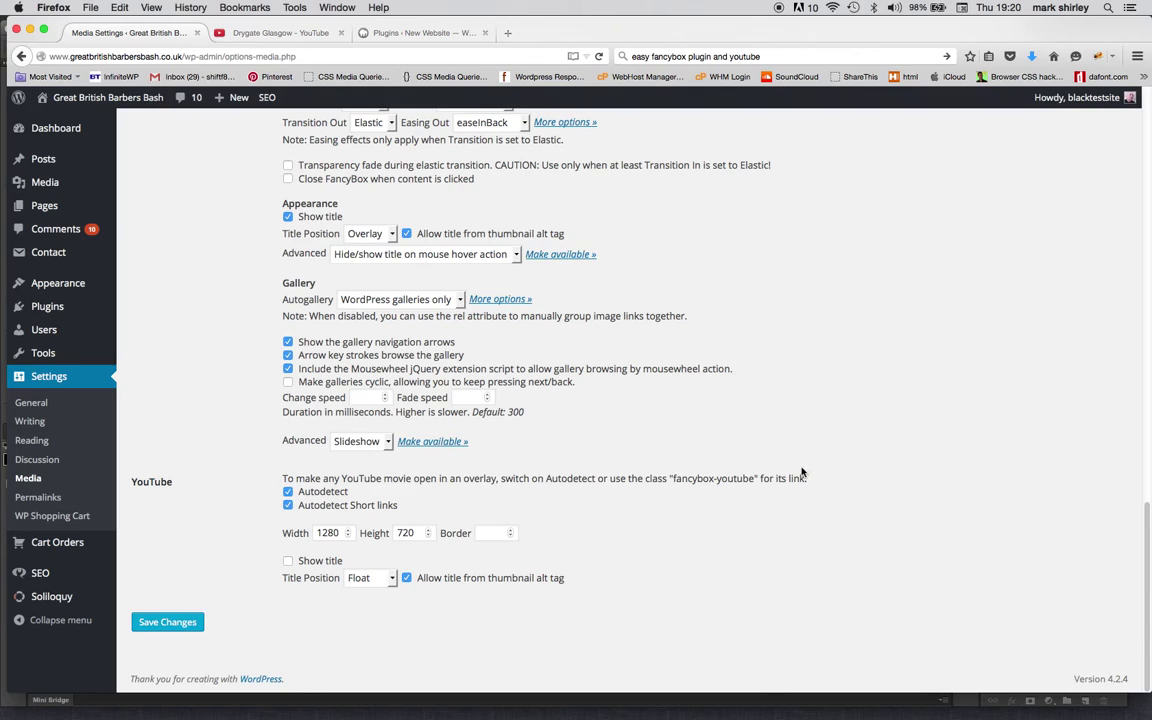
{"action": "scroll", "coordinate": [520, 500], "scroll_direction": "up", "scroll_amount": 1}
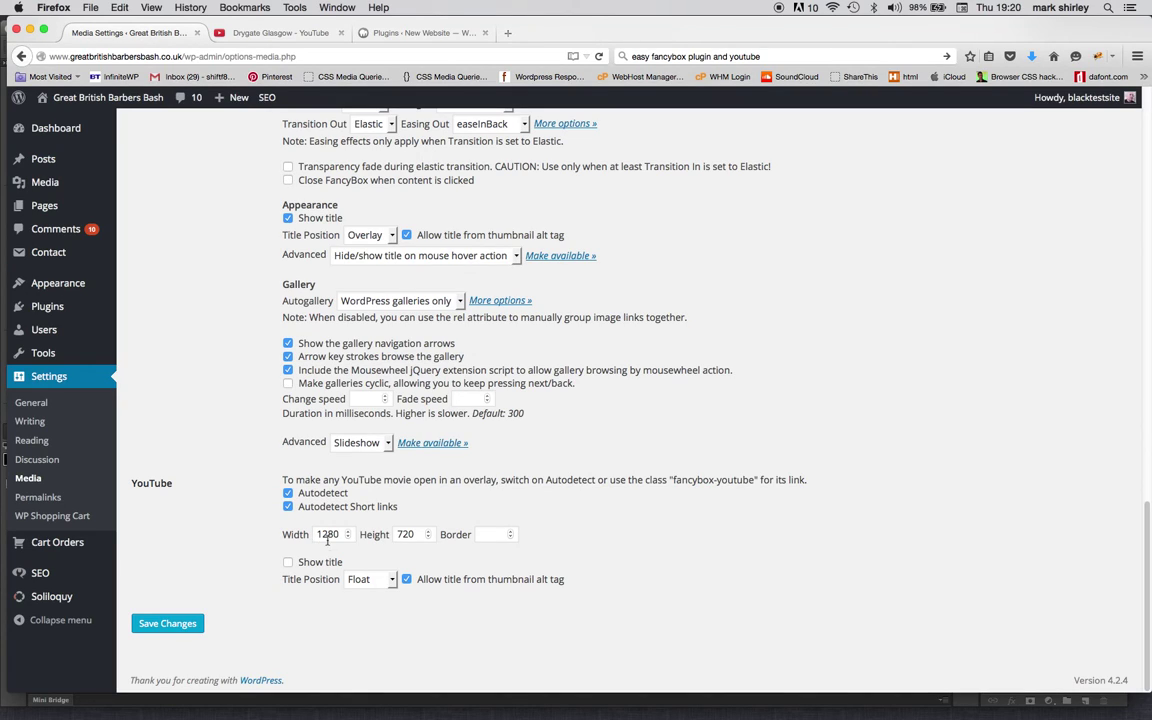
{"action": "left_click", "coordinate": [197, 626]}
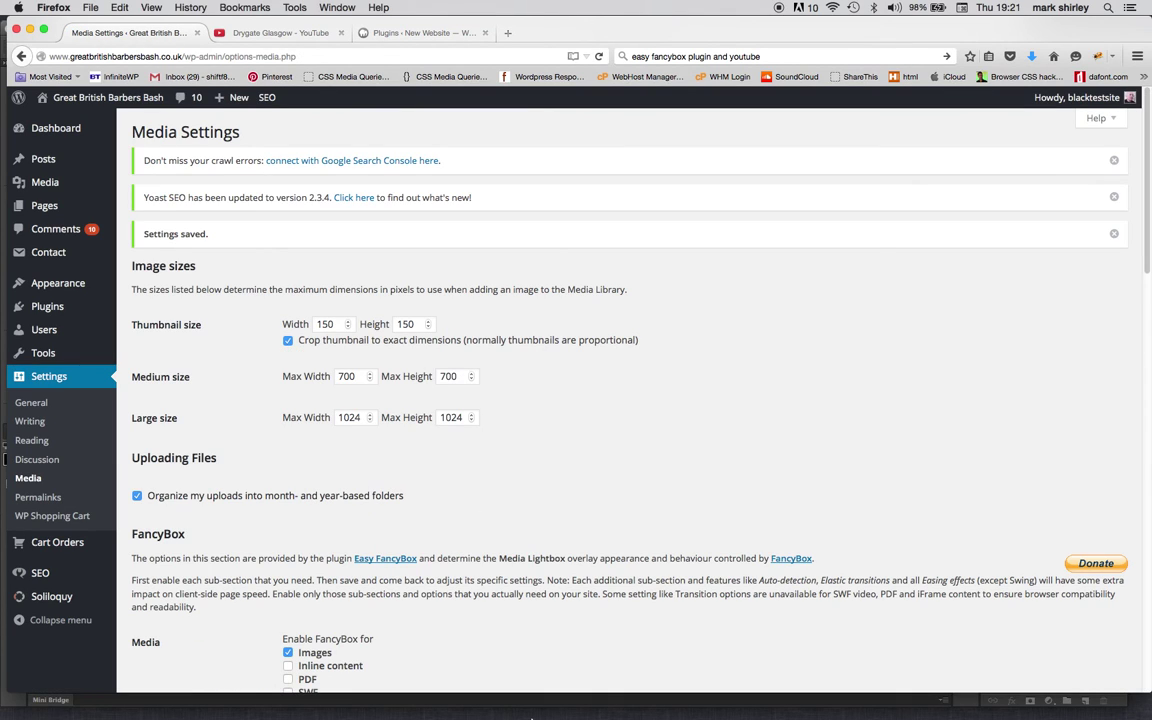
{"action": "mouse_move", "coordinate": [532, 716]}
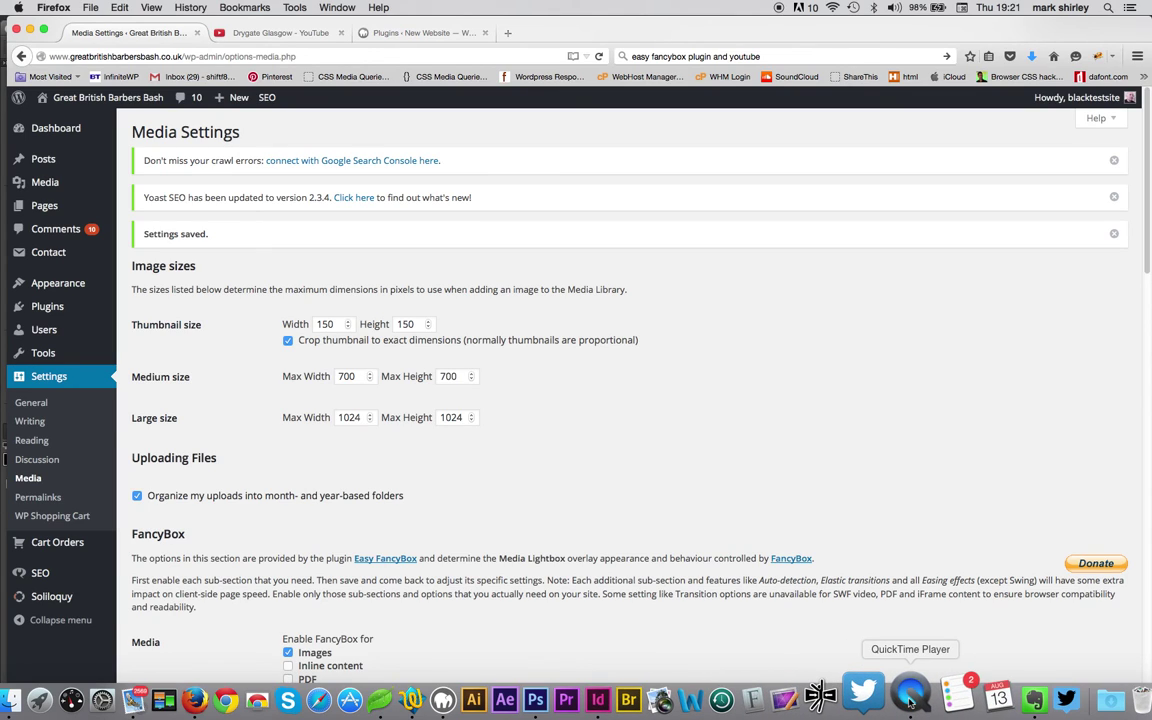
{"action": "left_click", "coordinate": [910, 700]}
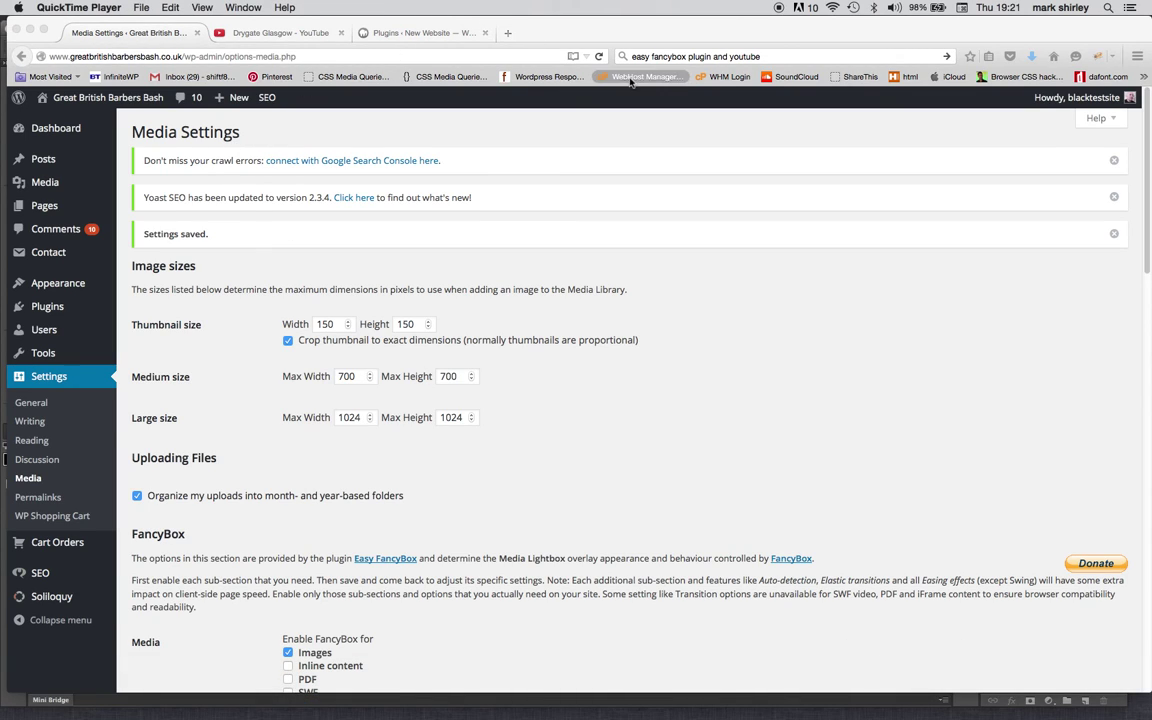